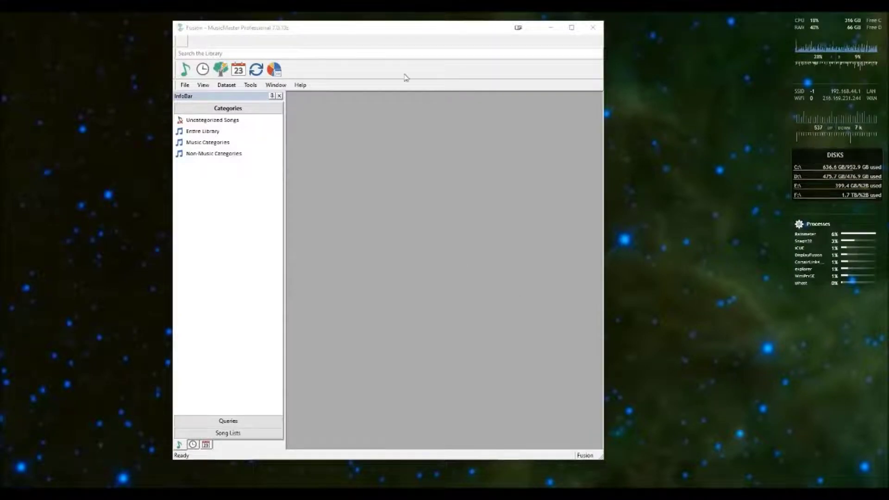
- Examine the library's field definitions in the Database Field Editor, down to the custom NextKastID field, and close the editor
left_click_drag(331, 33, 336, 31)
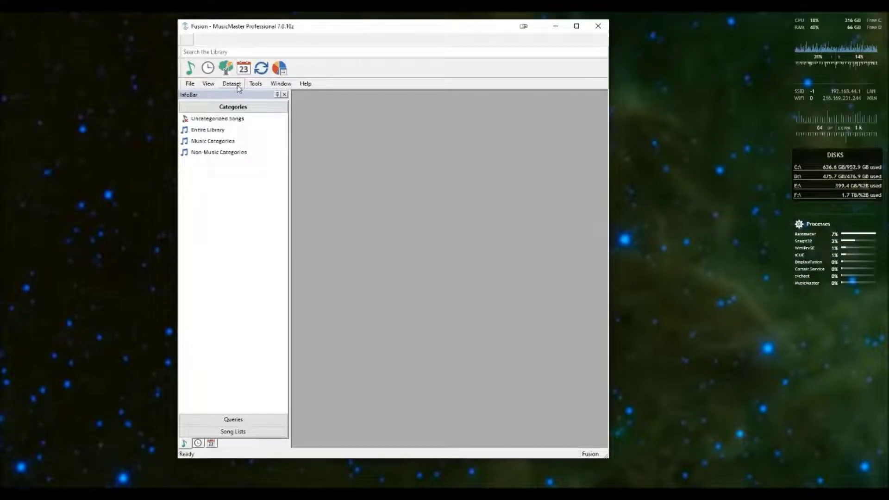
left_click(238, 87)
mouse_move(244, 99)
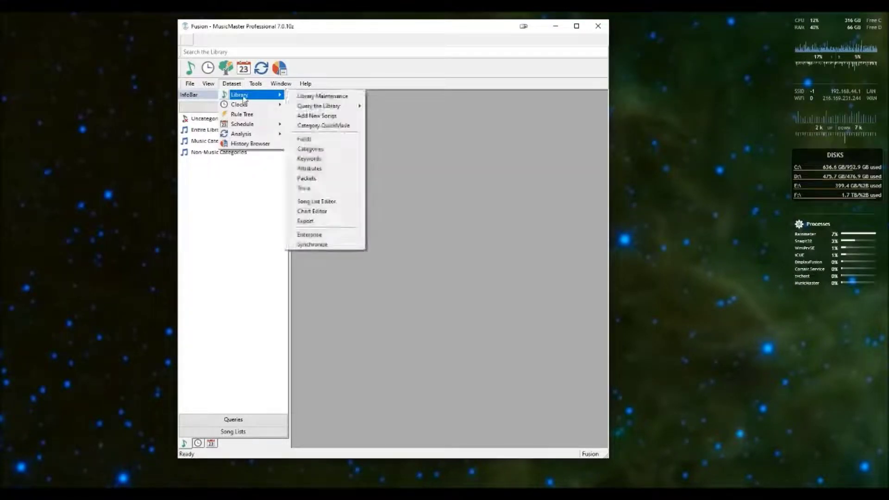
left_click(314, 141)
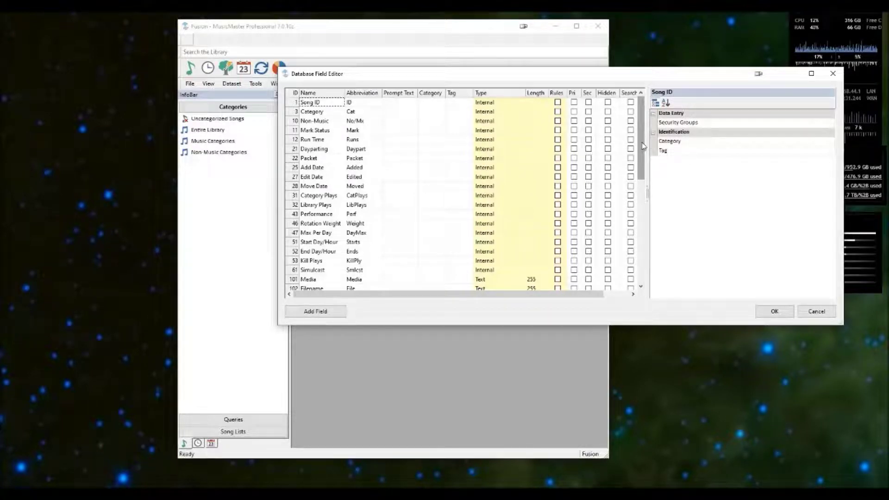
left_click_drag(642, 146, 644, 253)
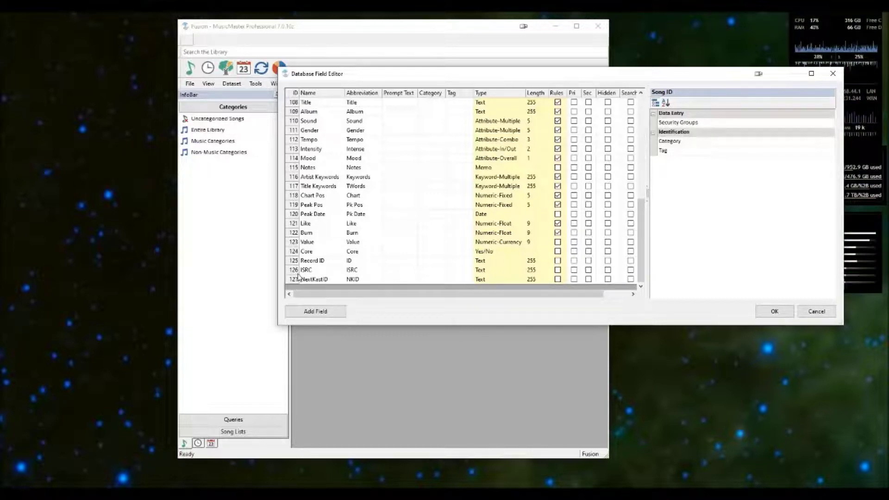
left_click(832, 73)
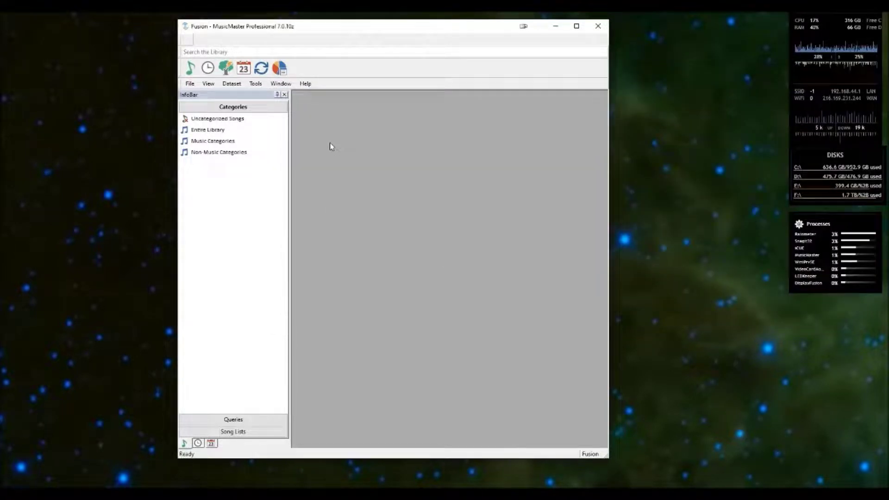
- Open the schedule's Export to Automation settings and tick the NewNextKast export design
left_click(234, 86)
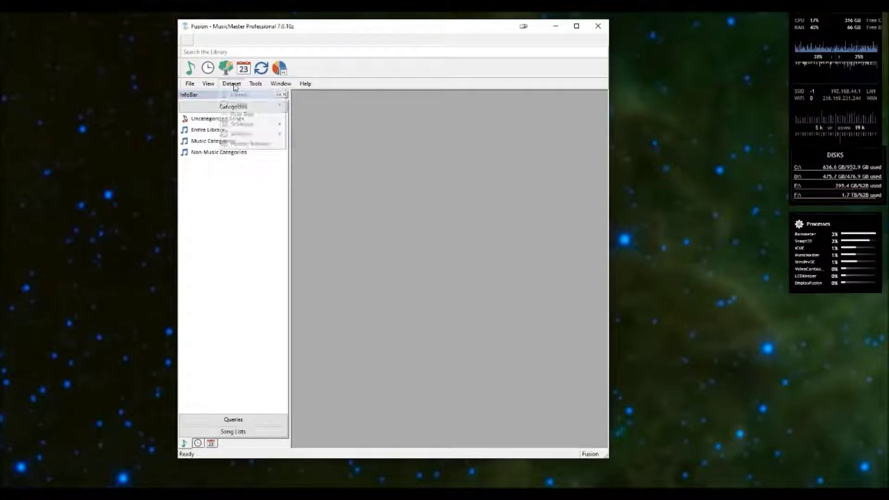
mouse_move(260, 126)
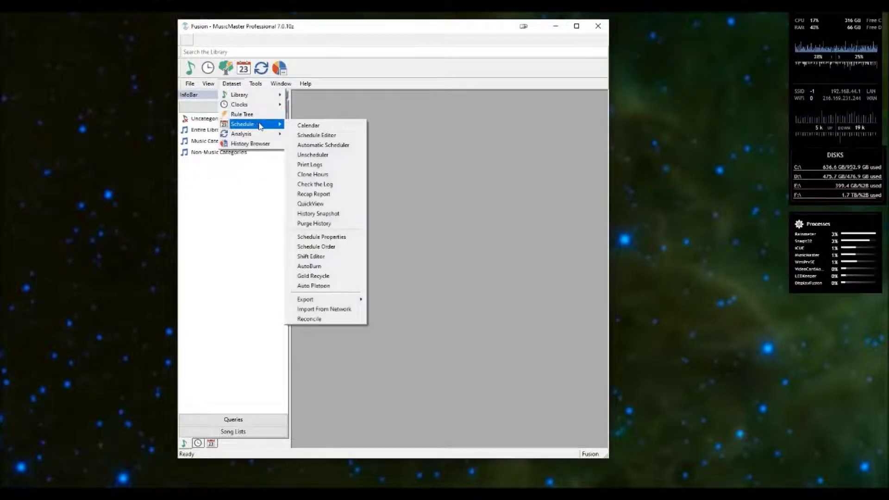
mouse_move(341, 300)
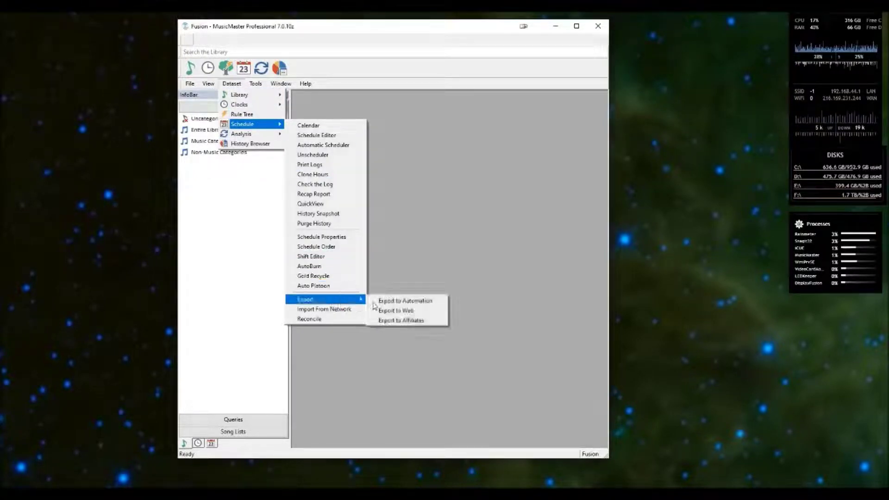
left_click(412, 301)
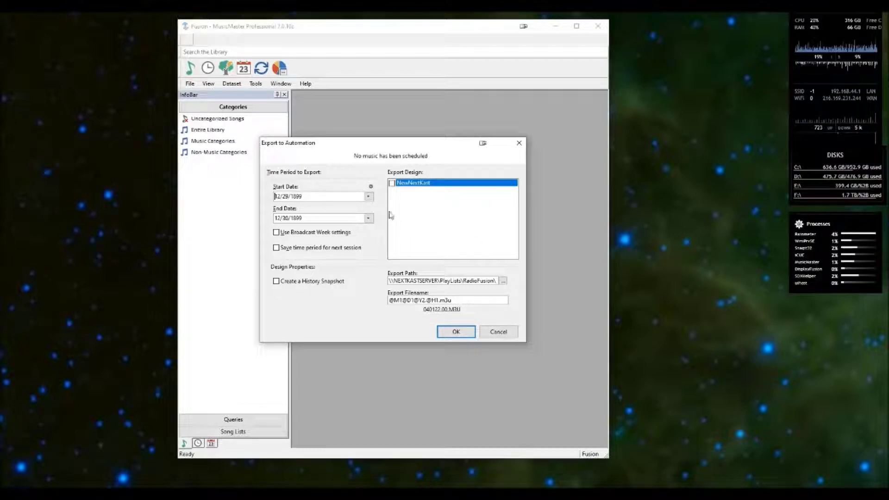
left_click(392, 183)
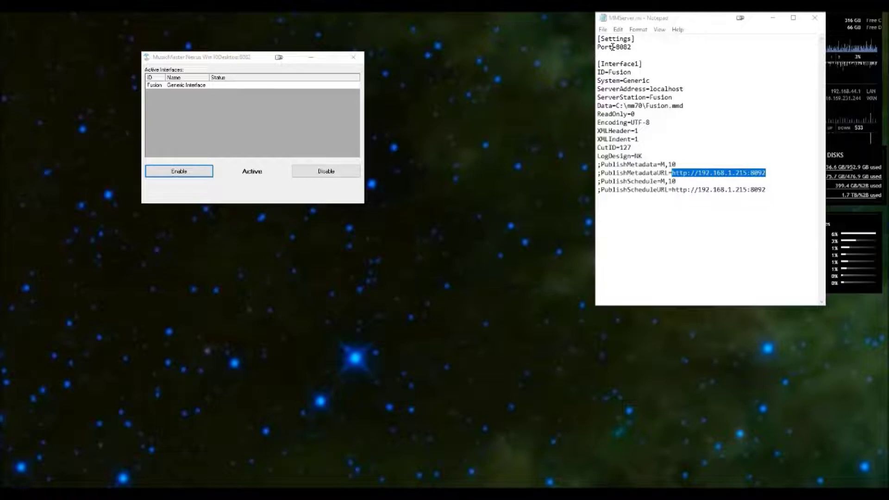
- Switch to MMServer.ini in Notepad and examine its Port, ID, System, ServerAddress and ServerStation settings
left_click_drag(614, 48, 633, 51)
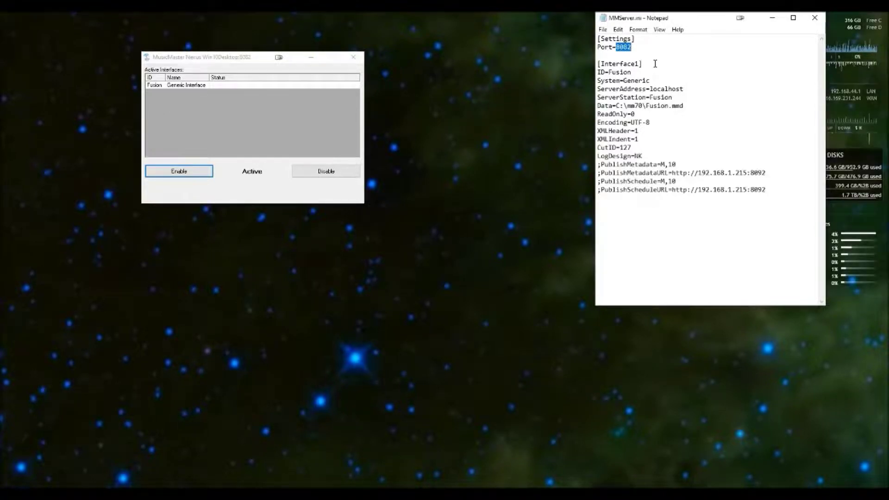
left_click(621, 56)
left_click_drag(616, 47, 634, 47)
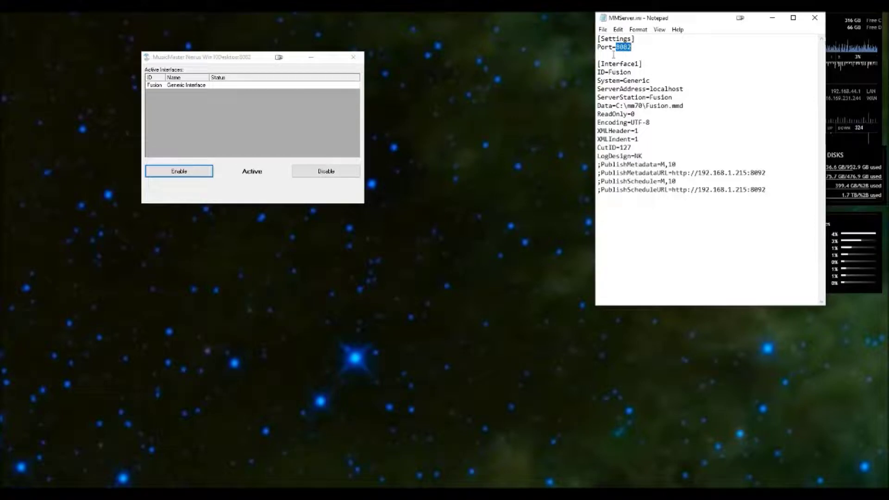
left_click(643, 46)
double_click(617, 46)
left_click_drag(608, 73, 631, 74)
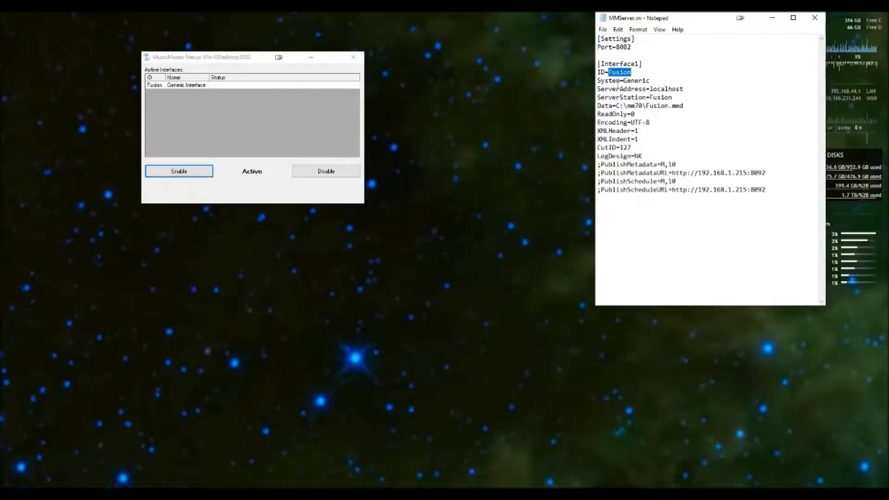
left_click_drag(619, 82, 648, 86)
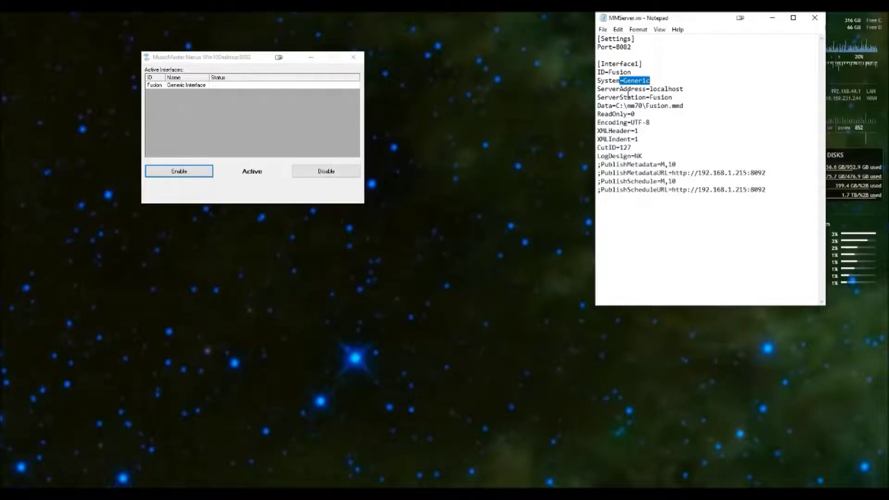
left_click_drag(650, 89, 689, 87)
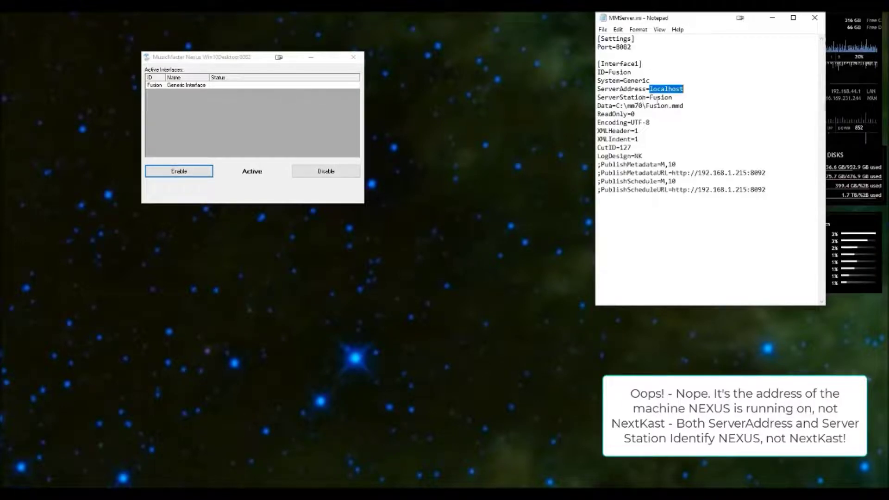
left_click_drag(648, 98, 681, 96)
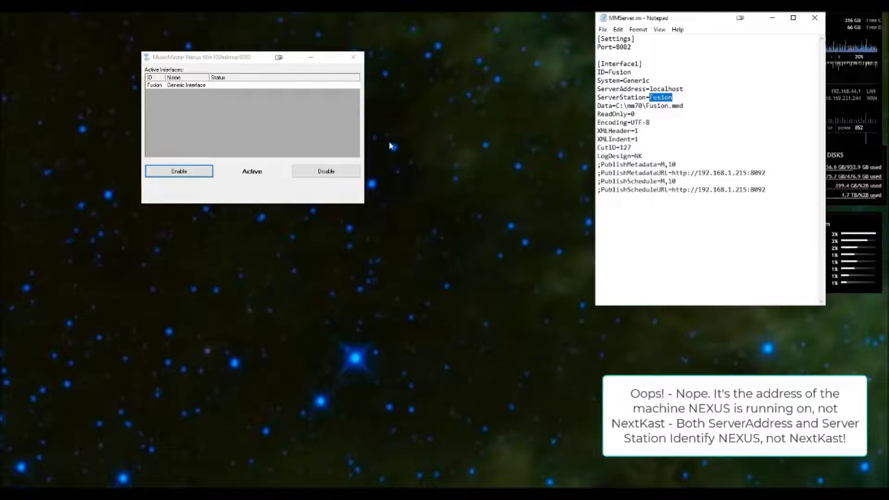
- Examine the Data path, CutID, LogDesign and commented-out publish lines in MMServer.ini, beside the MusicMaster Nexus window
left_click_drag(241, 59, 405, 58)
left_click_drag(614, 107, 684, 106)
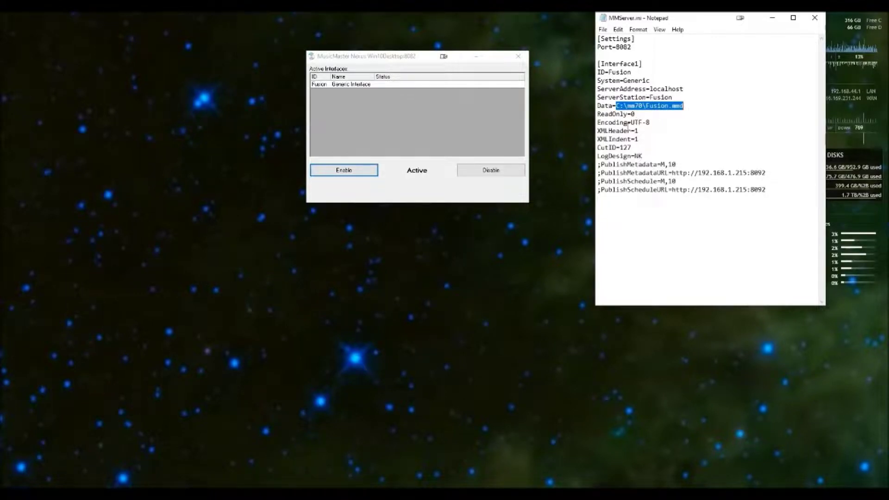
left_click_drag(632, 148, 593, 148)
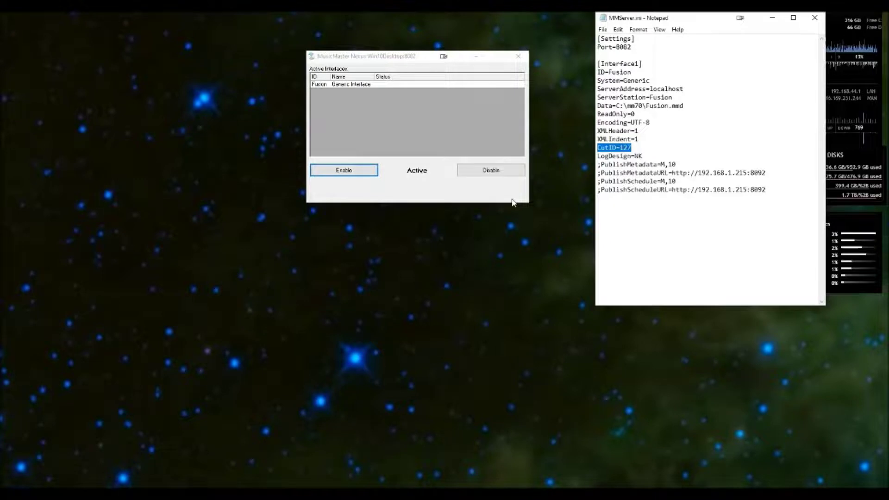
double_click(624, 147)
left_click_drag(644, 156, 597, 157)
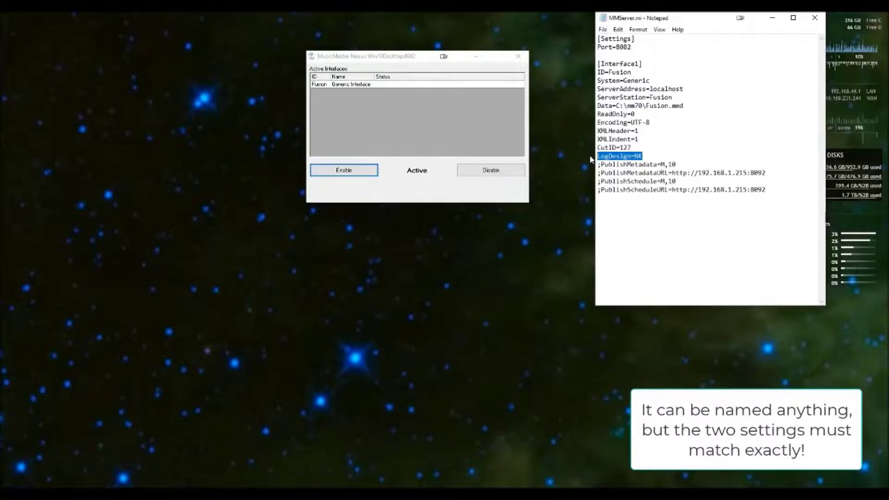
left_click(635, 156)
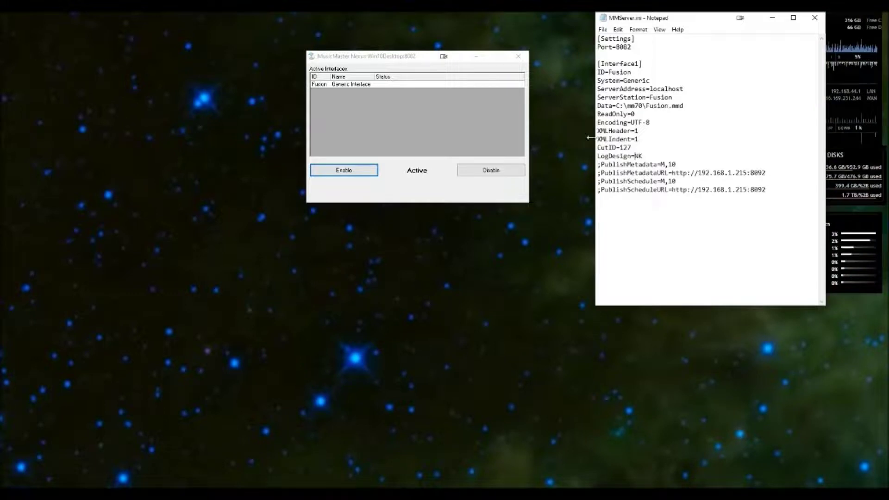
left_click_drag(766, 190, 598, 164)
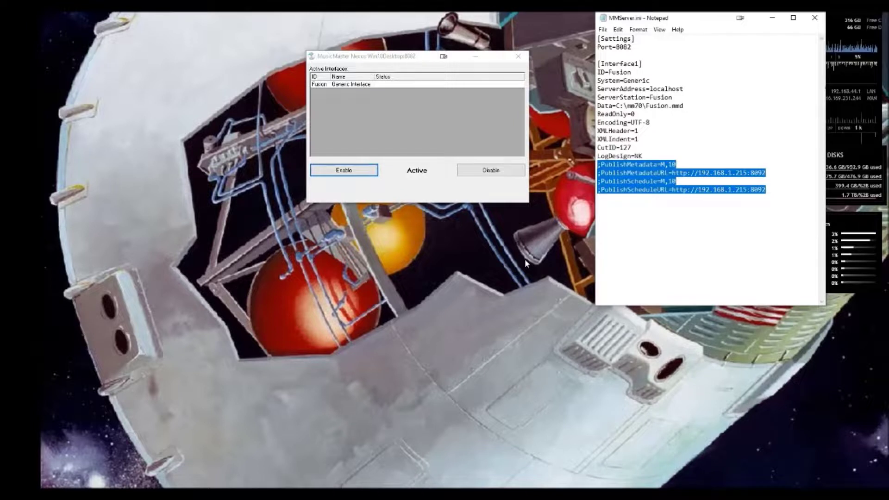
left_click_drag(667, 156, 579, 40)
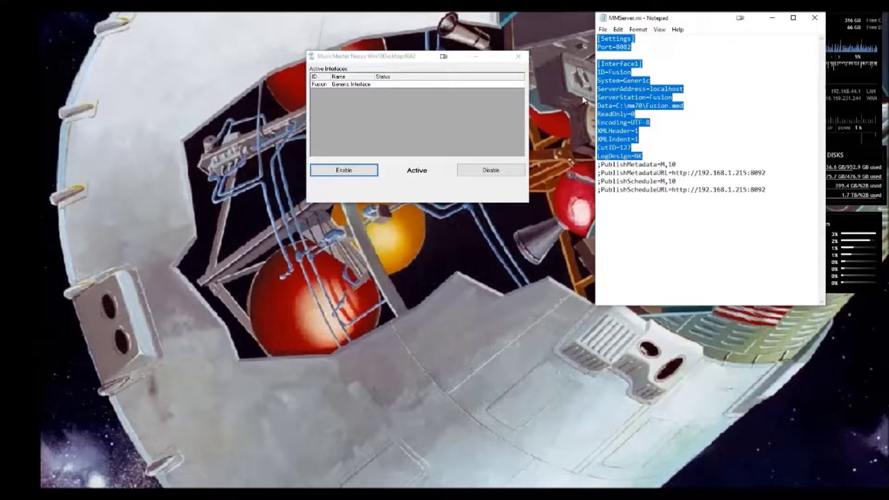
- Quit MusicMaster Nexus, start it again and select its Fusion interface
left_click(518, 60)
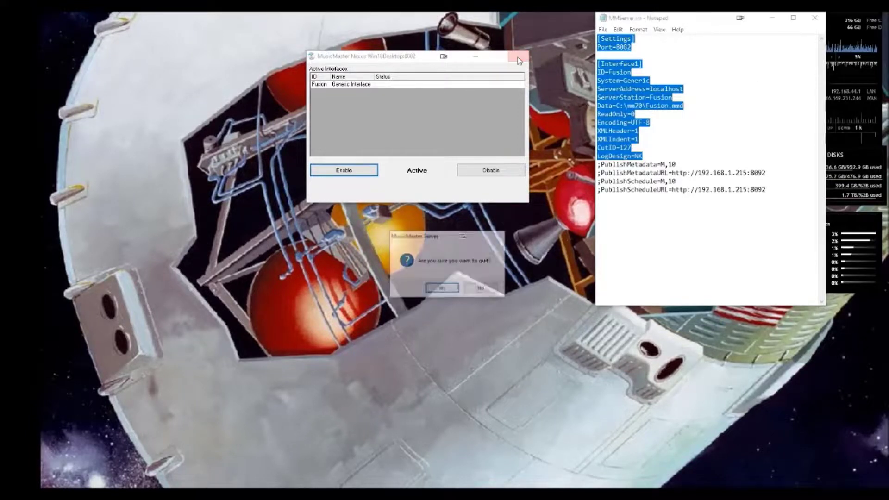
left_click(443, 292)
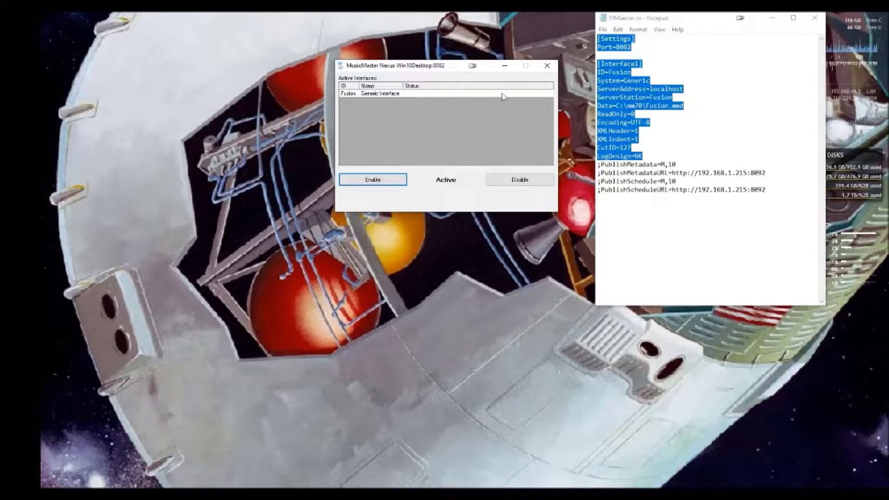
left_click(445, 95)
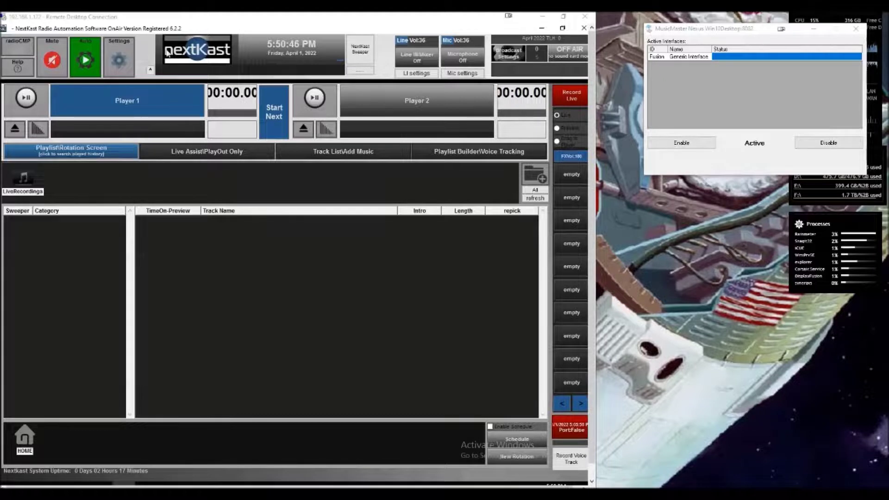
- Switch to NextKast in the remote desktop session and set the station name to Fusion
left_click(195, 71)
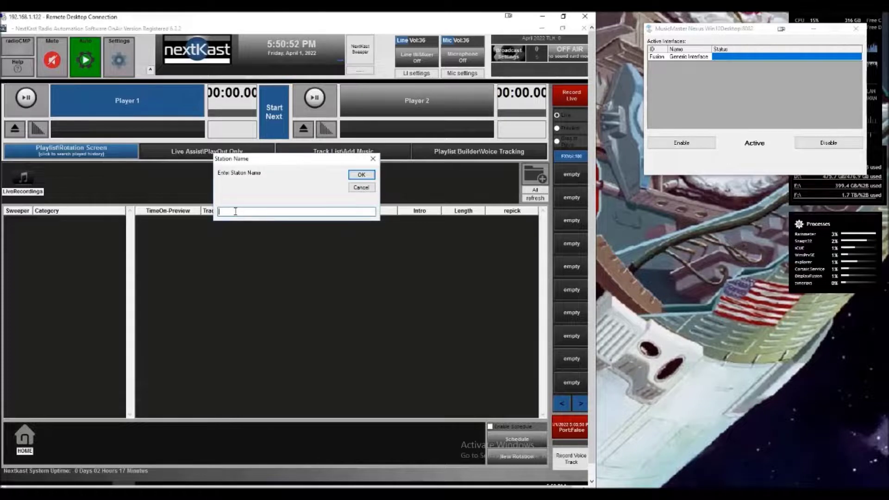
type("Fusio")
type("n")
key("BackSpace")
type("on")
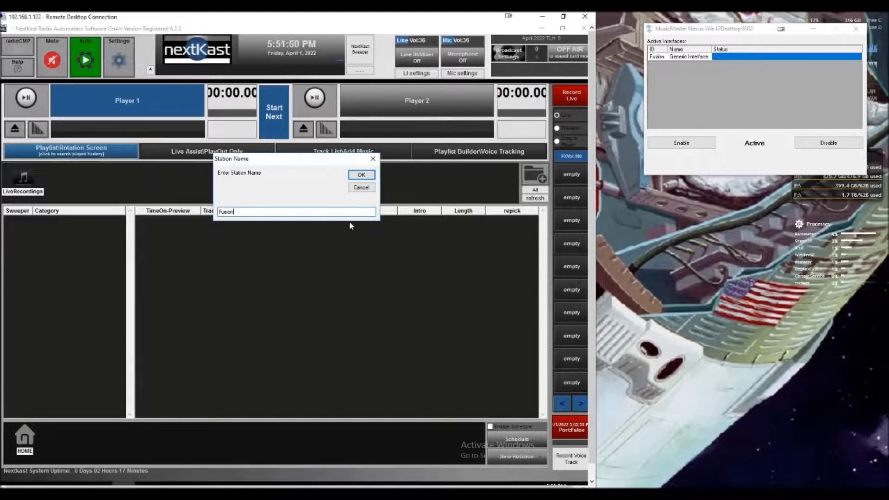
left_click(359, 177)
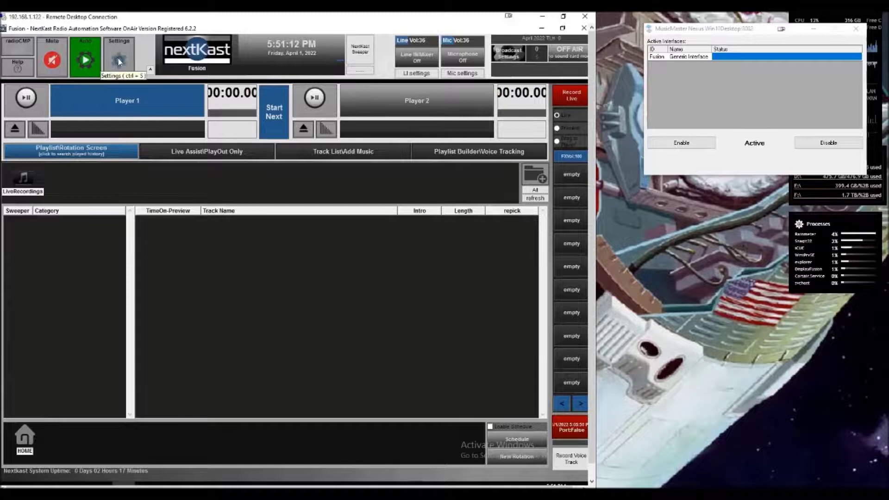
- Open NextKast's advanced SuperSettings and examine the Nexus IP and Port under MusicMaster NEXUS Integration against the Nexus server window
left_click(118, 59)
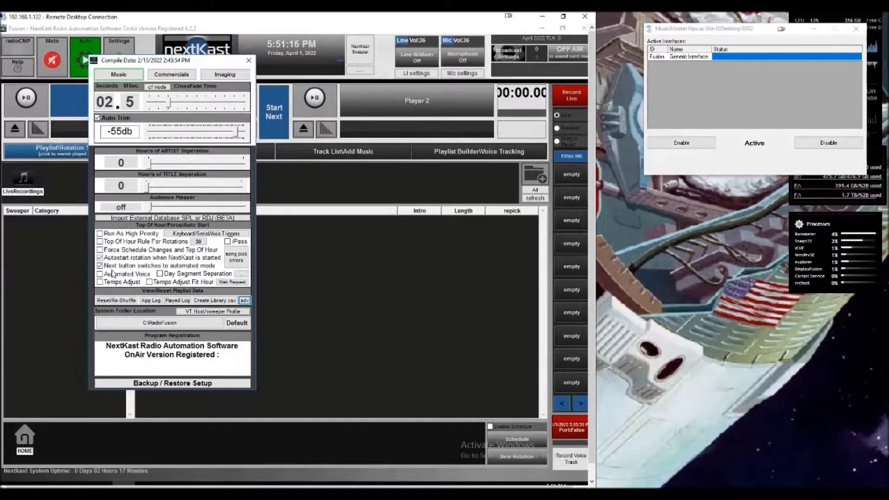
left_click(244, 301)
left_click_drag(111, 82, 170, 104)
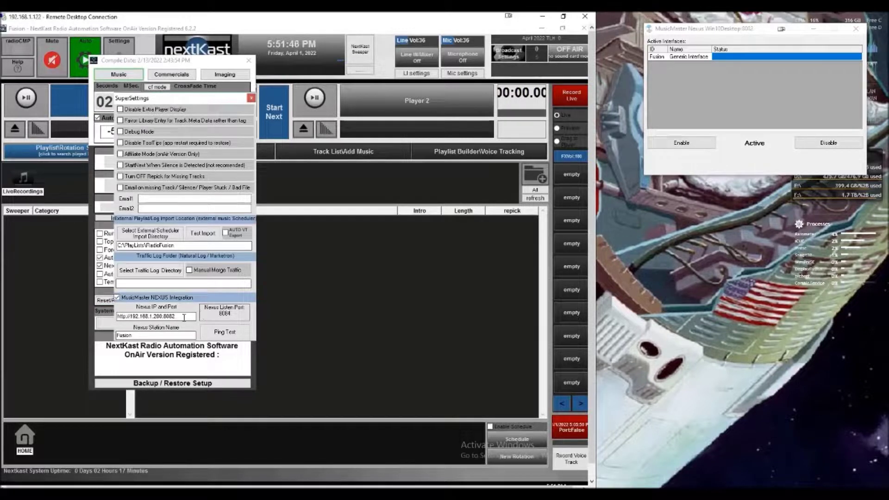
left_click_drag(184, 317, 116, 317)
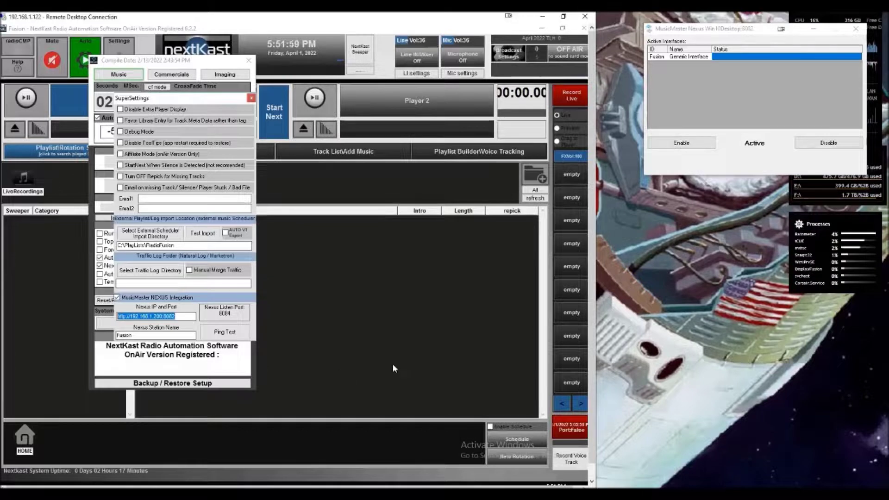
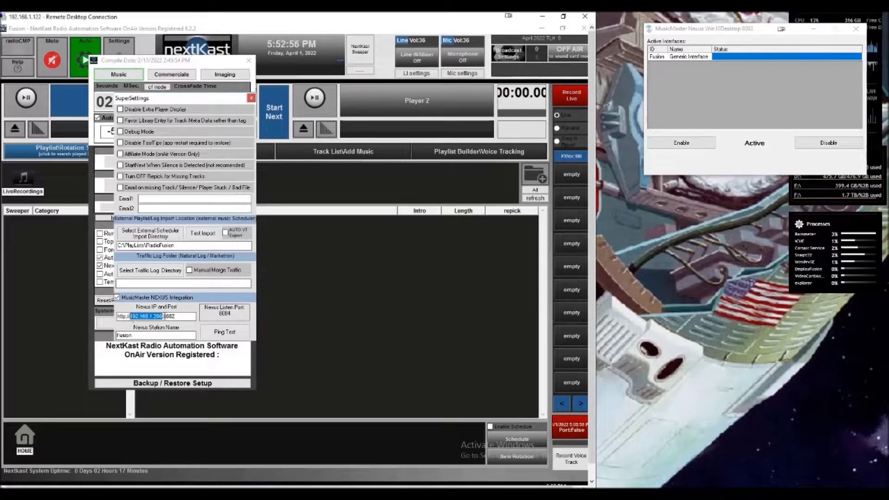
left_click_drag(165, 317, 160, 316)
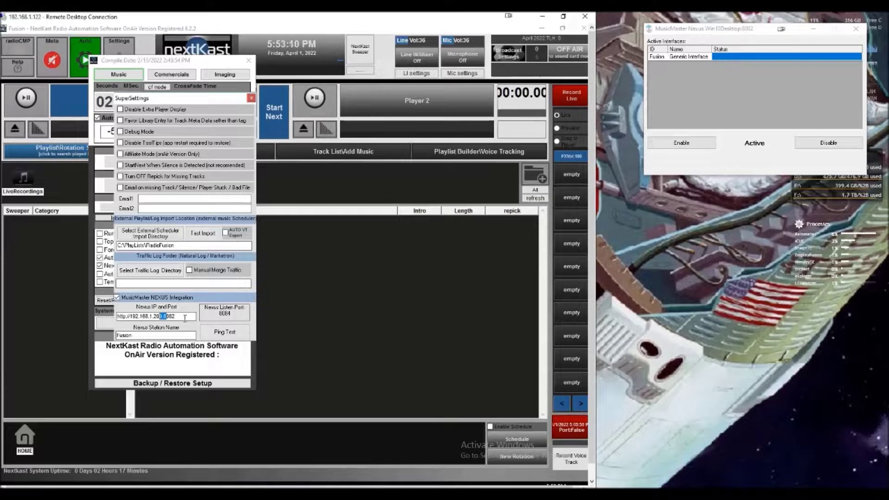
key("ctrl+a")
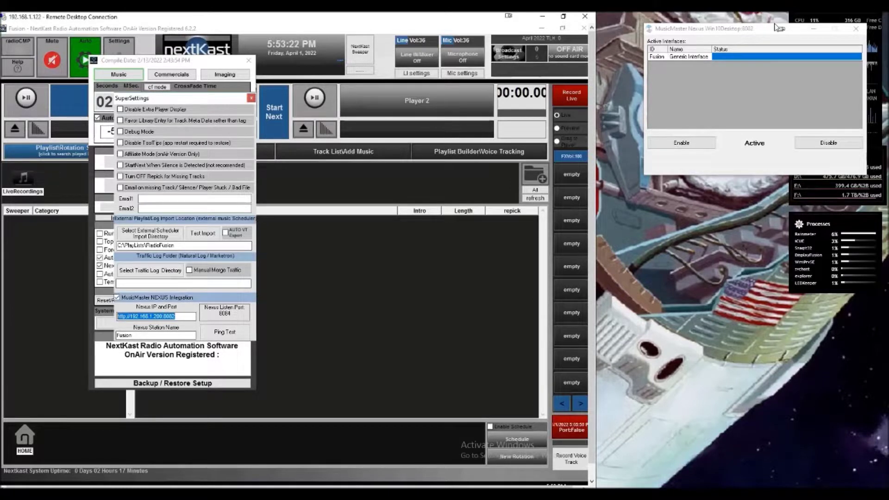
left_click_drag(750, 33, 732, 39)
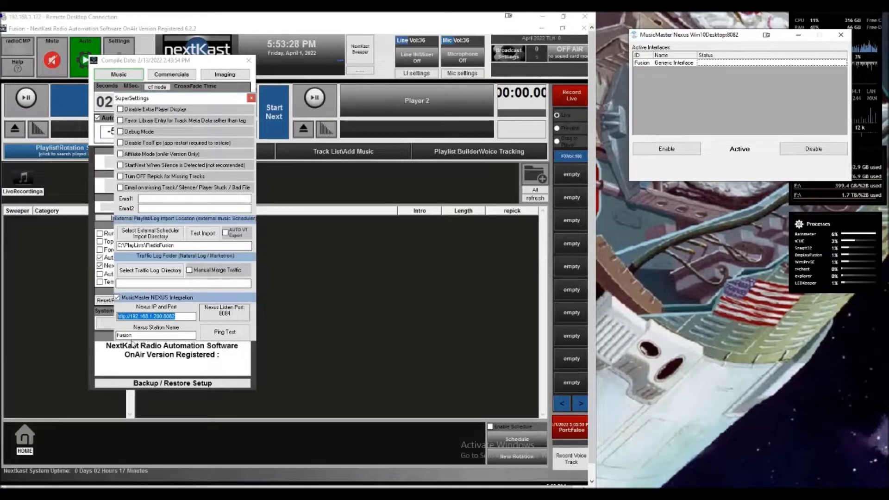
- Choose Fusion as the Nexus Station Name in the MusicMaster NEXUS Integration settings
left_click(187, 338)
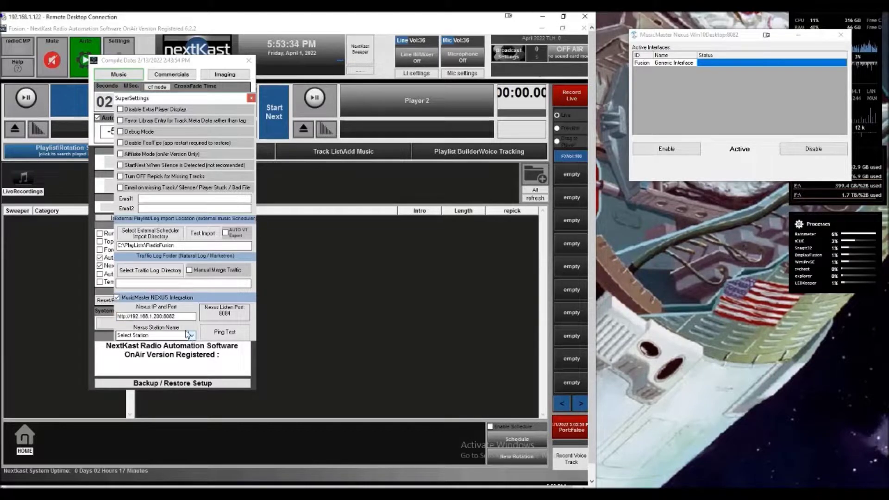
left_click(190, 335)
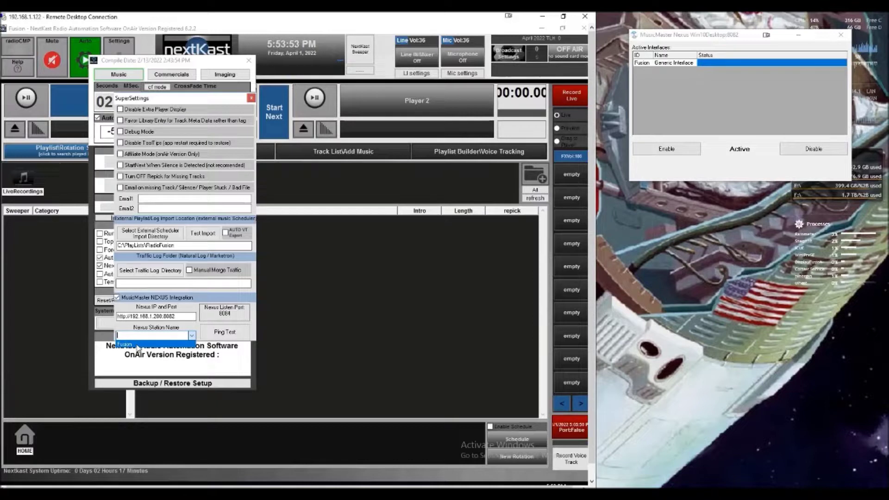
left_click(134, 345)
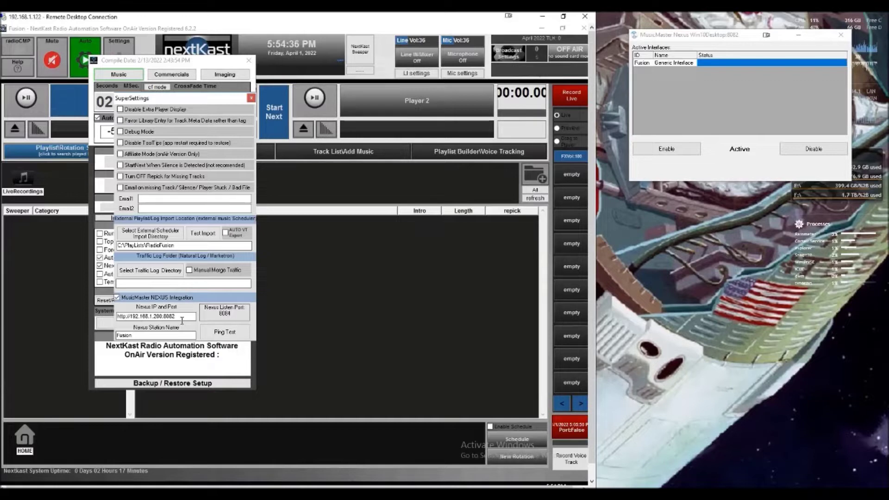
- Set the Nexus Listen Port to 8084 and run the Ping Test against the Nexus server
left_click(224, 313)
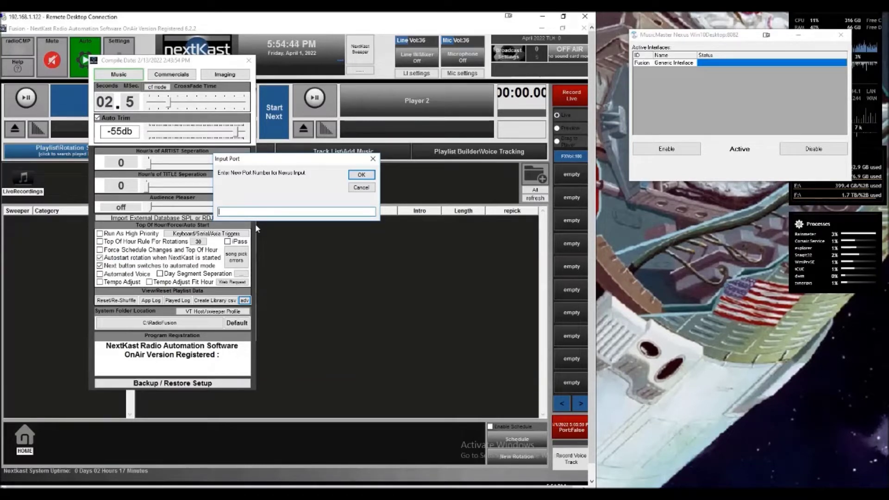
type("8084")
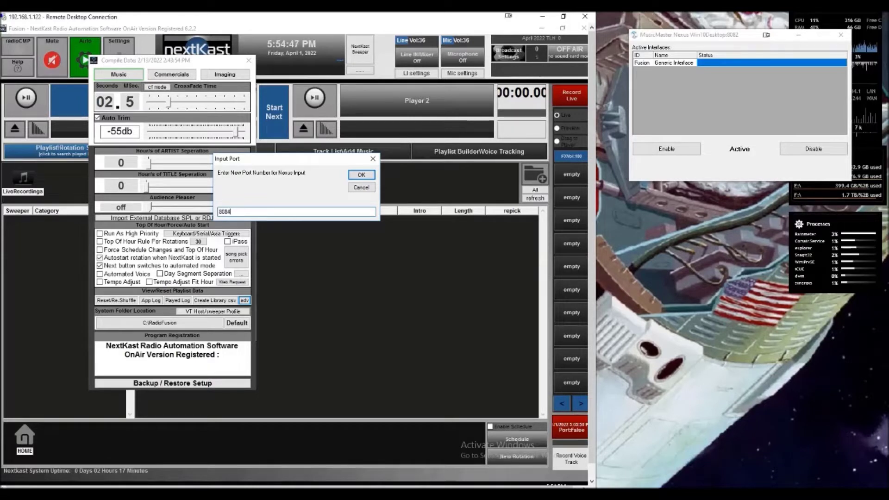
left_click(361, 175)
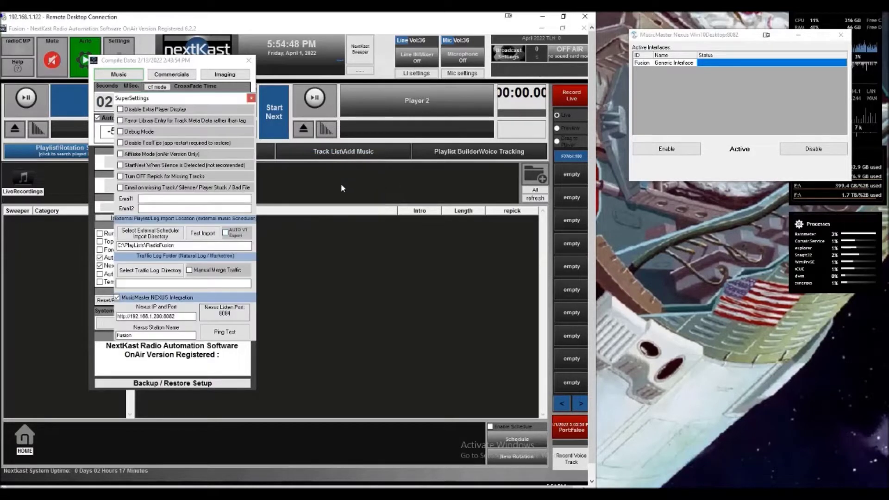
left_click(210, 334)
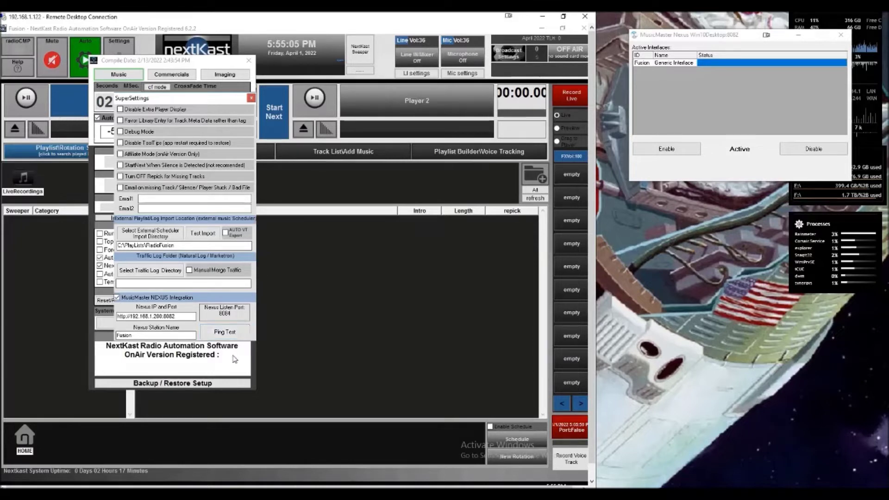
left_click(224, 335)
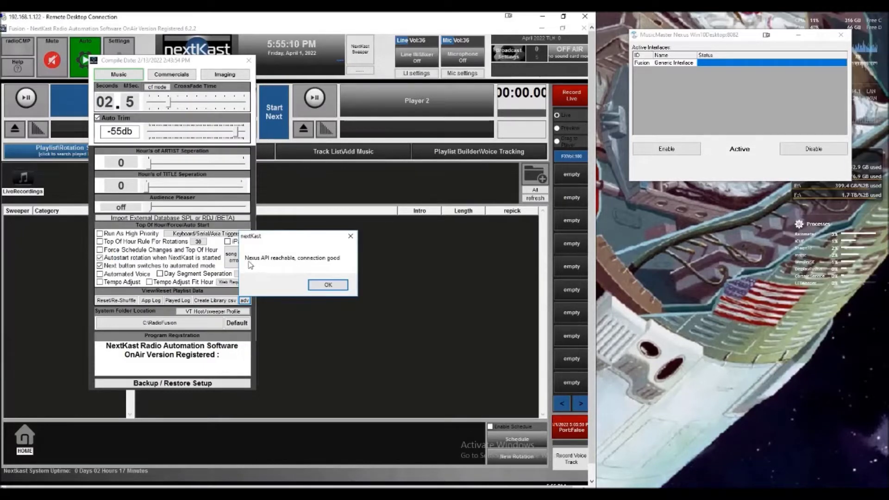